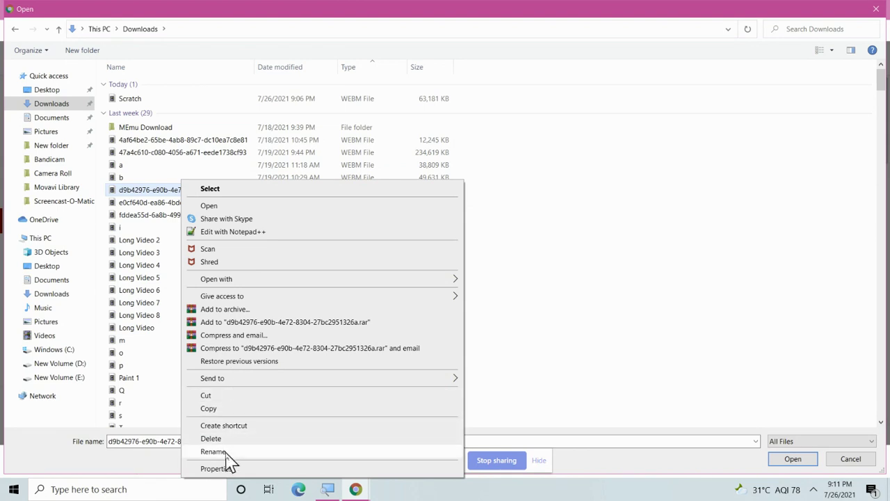
Rename the selected video file as Quora and open it for upload
text(Quora)
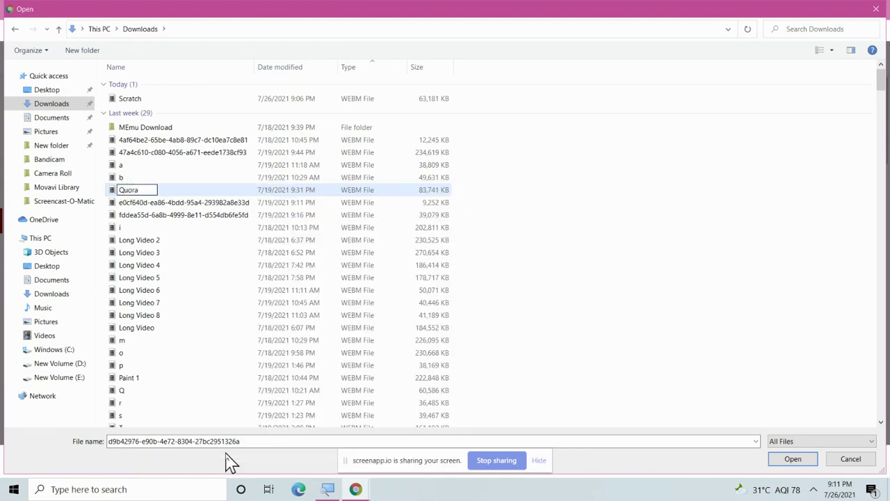
key(Return)
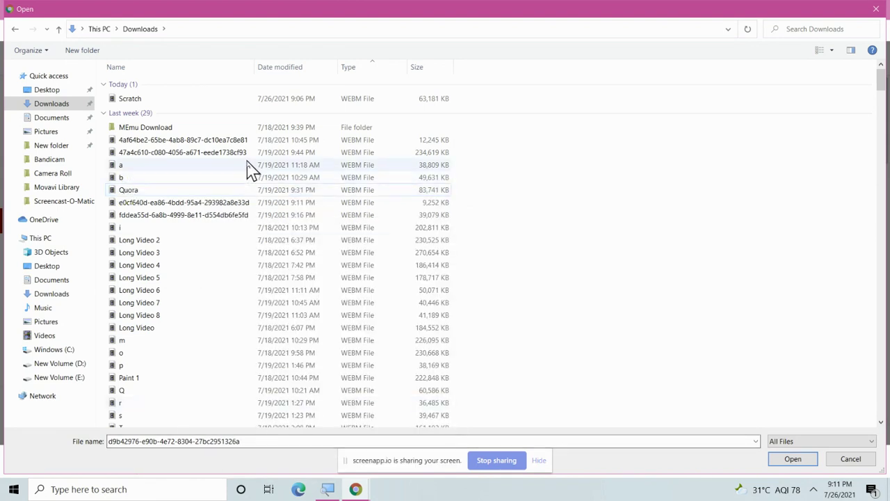
click(254, 192)
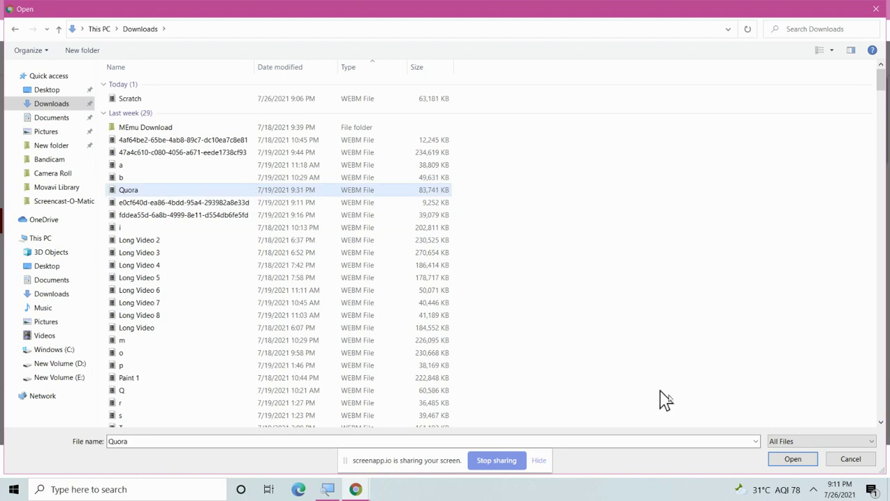
click(793, 460)
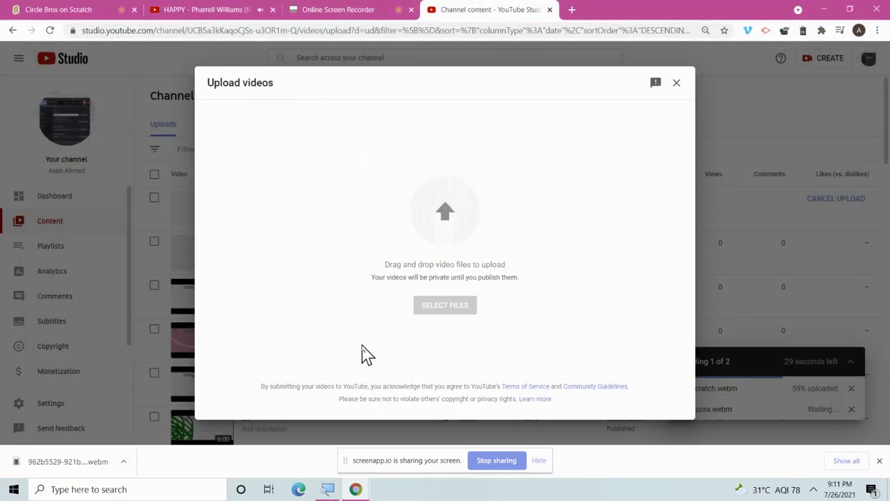
Start the video description with the question "1. Do hotter stars live longer?" on its own line
click(363, 297)
text(1. Do hjo)
text(ter st)
text(arts)
key(BackSpace)
key(BackSpace)
key(BackSpace)
text(s live longer?)
key(Return)
Add the answer line "Hotter stars dont live longer because they have much smaller cores and we normally say on the surface rather than on the whole"
text(Hotter stars dont li)
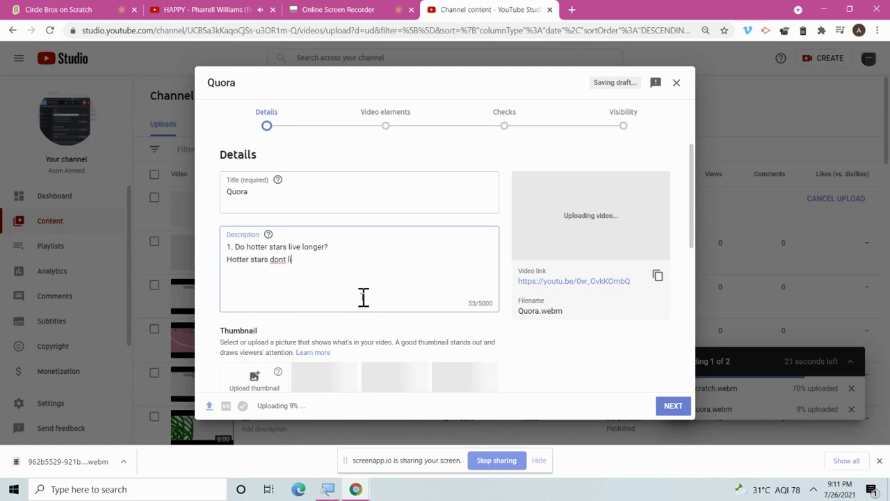
text(ve longer because they have much smalle)
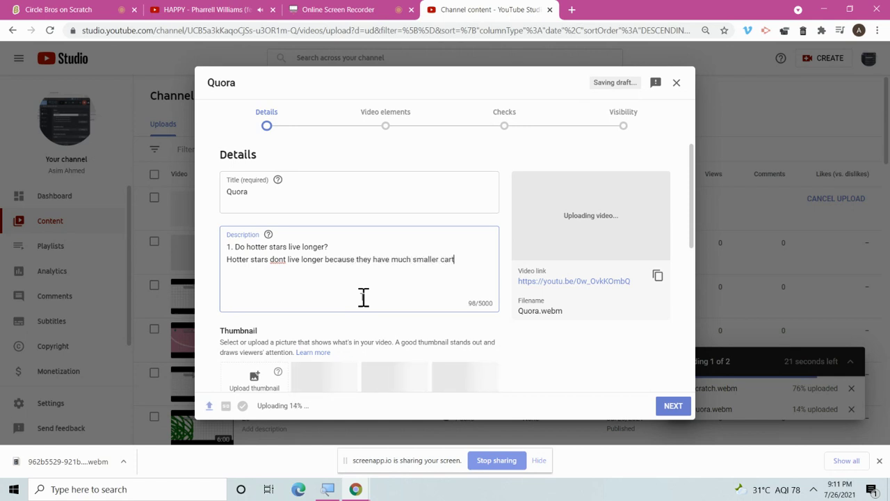
text(r cores )
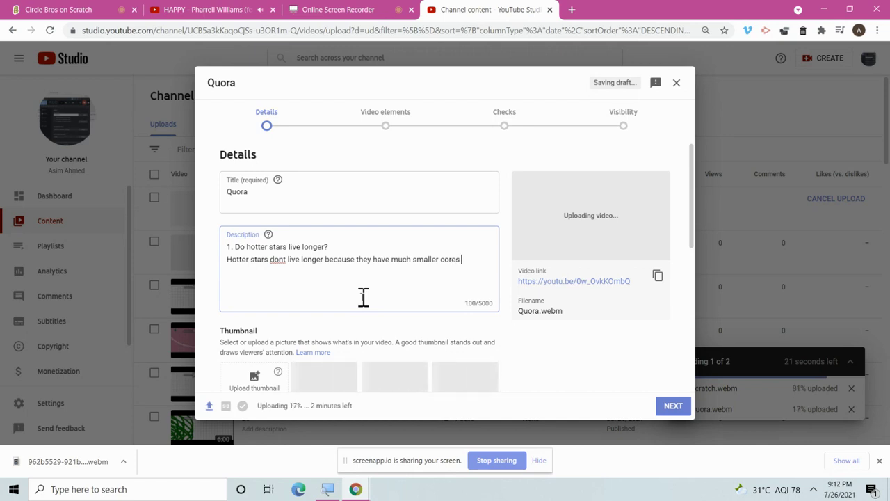
text(and we n)
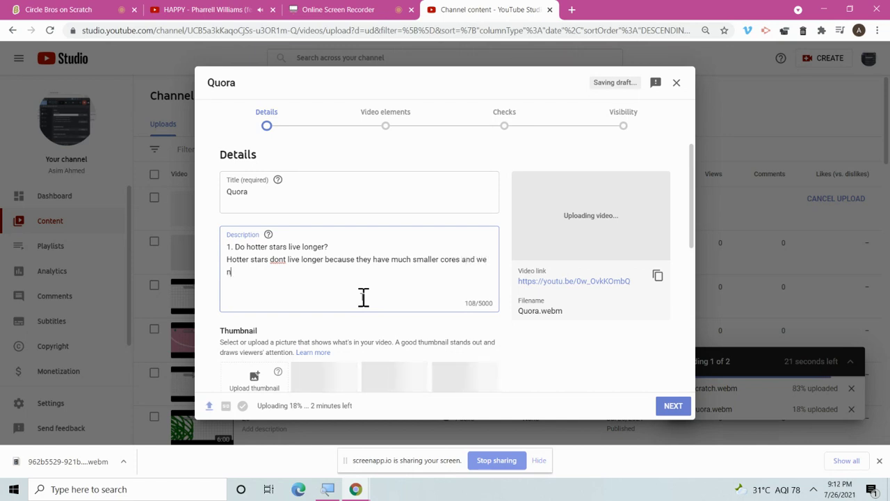
text(ormally say on the surface rather than on )
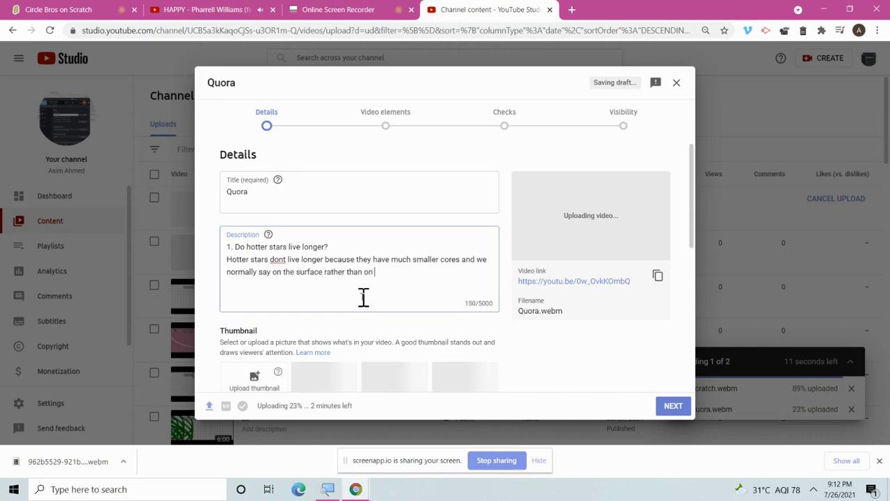
text(the whole )
Add the second question "2. When do hotter stars live longer?" on a new line of the description
text(2. )
text(When do hotte)
text(r star)
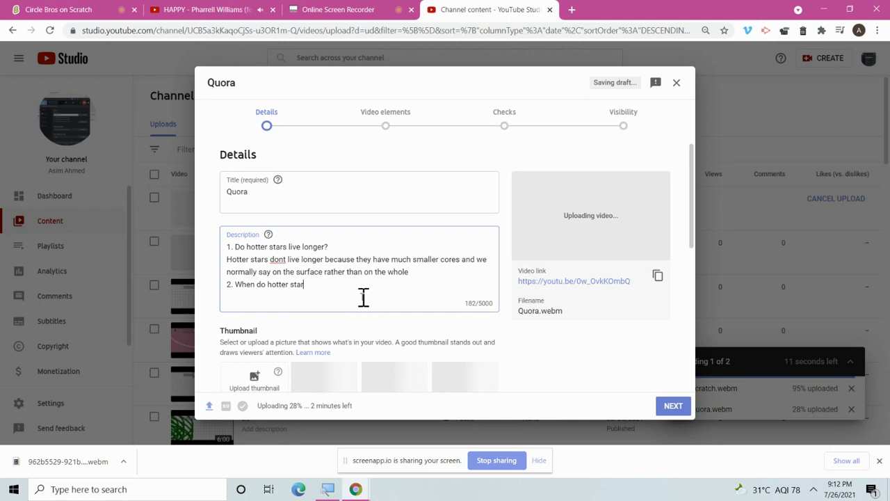
text(s live longe)
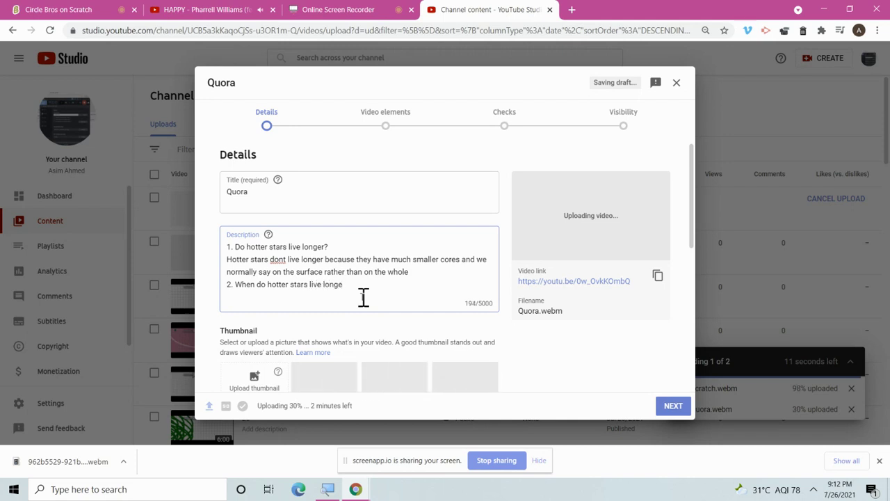
text(r?)
key(Return)
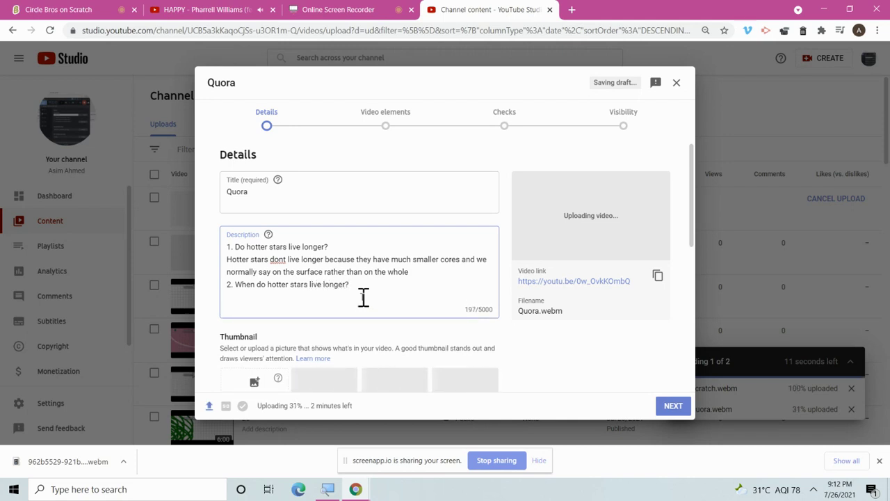
text(Ther)
key(BackSpace)
text(e is)
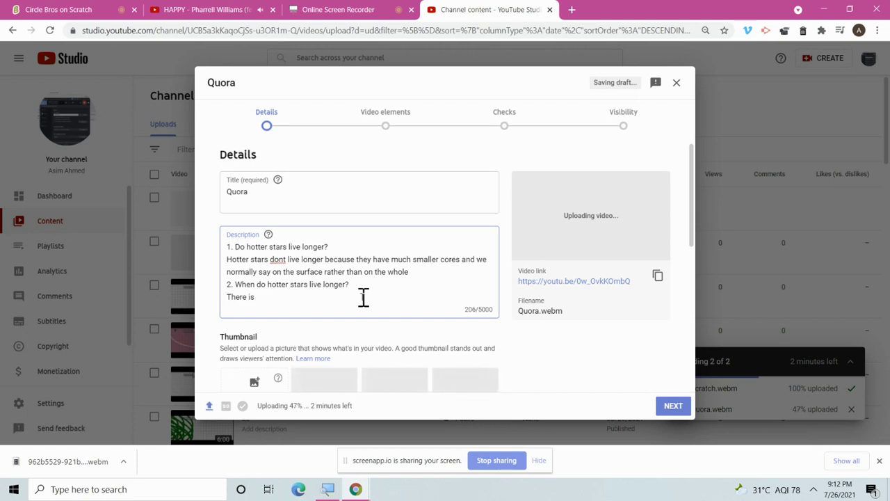
key(BackSpace)
key(BackSpace)
key(BackSpace)
key(BackSpace)
key(BackSpace)
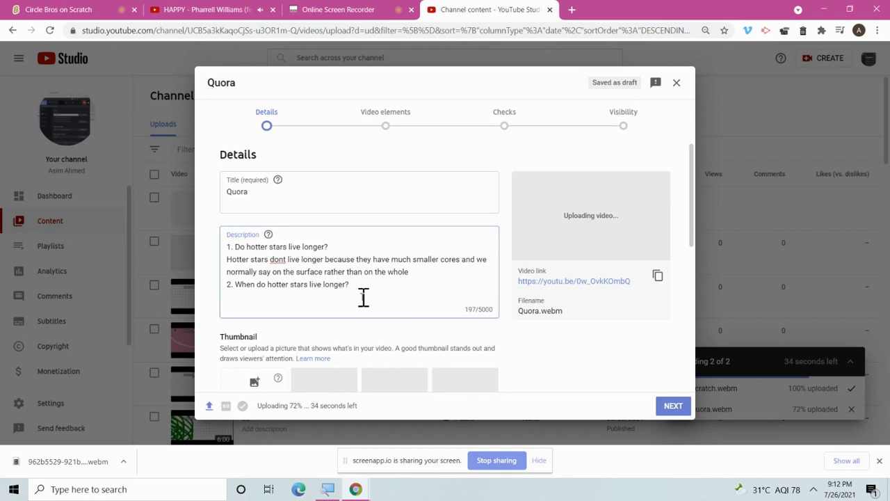
Answer question 2 with "Hotter stars have more energy so to mix with the outer mass of universe, they burn at constant rate"
text(Hotter s)
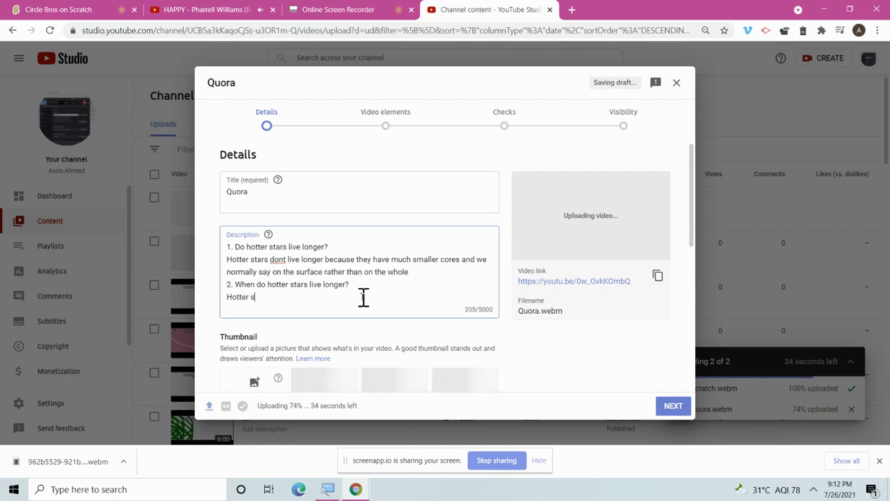
text(tars have more energy so to mil with t)
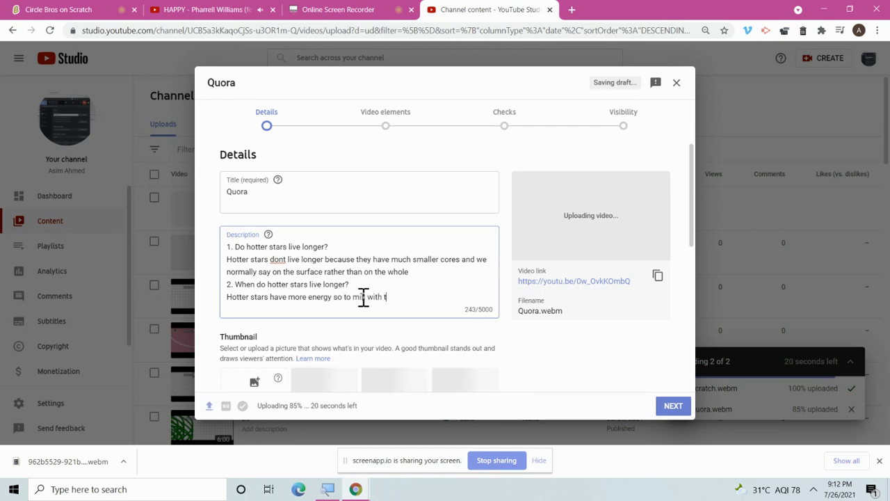
text(he outer mass of universe)
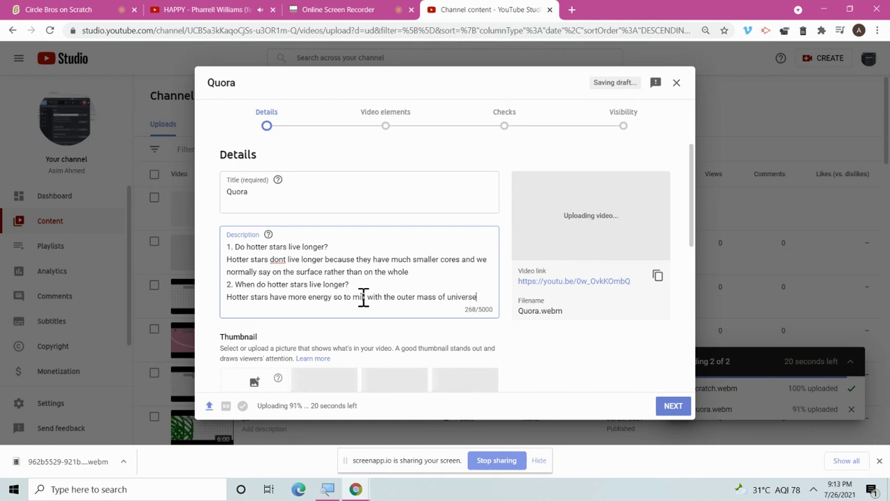
text(, they burn at constant )
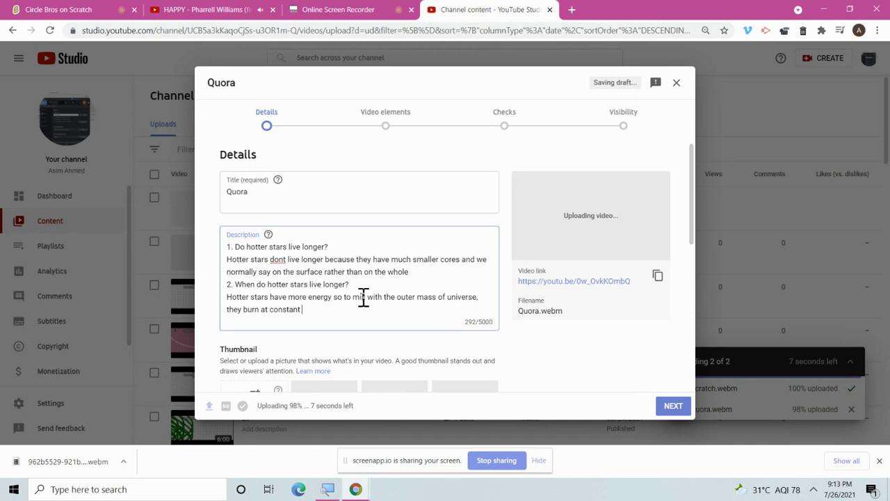
text(rate \)
key(Return)
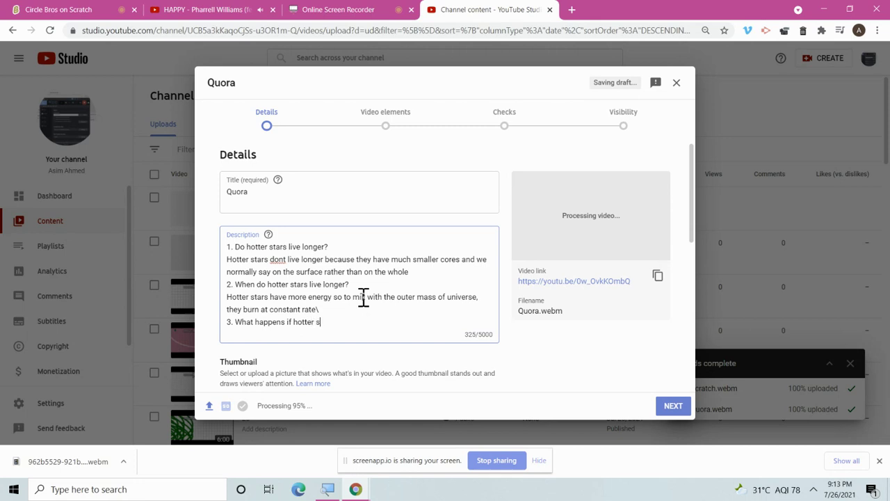
Add the question "3. What happens if hotter stars live longer?" and answer it with "Nothing happens" in the description
text(3. What happens if hotter stars live longer?)
key(Return)
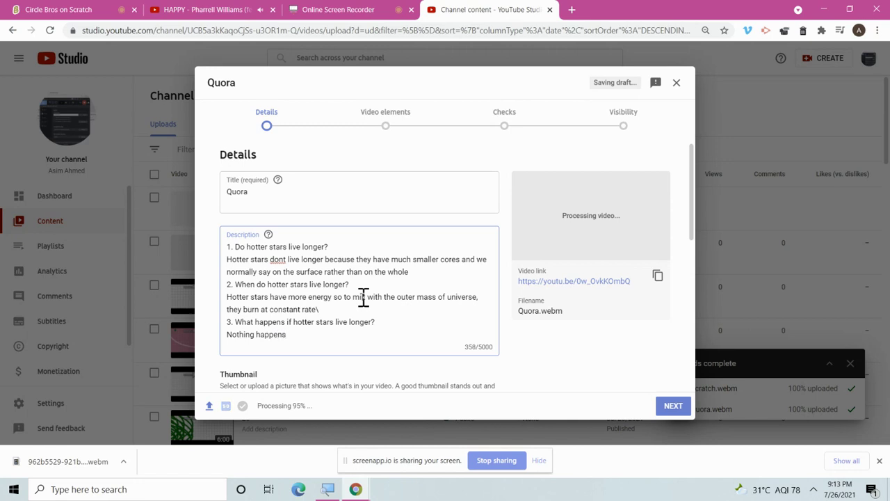
Mark the Quora video as not made for kids and publish it with Public visibility
click(661, 409)
click(302, 312)
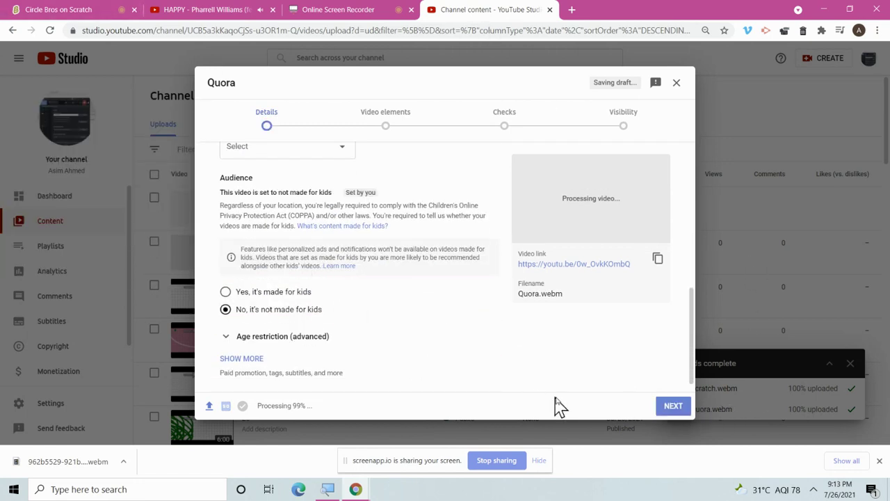
click(674, 409)
click(272, 288)
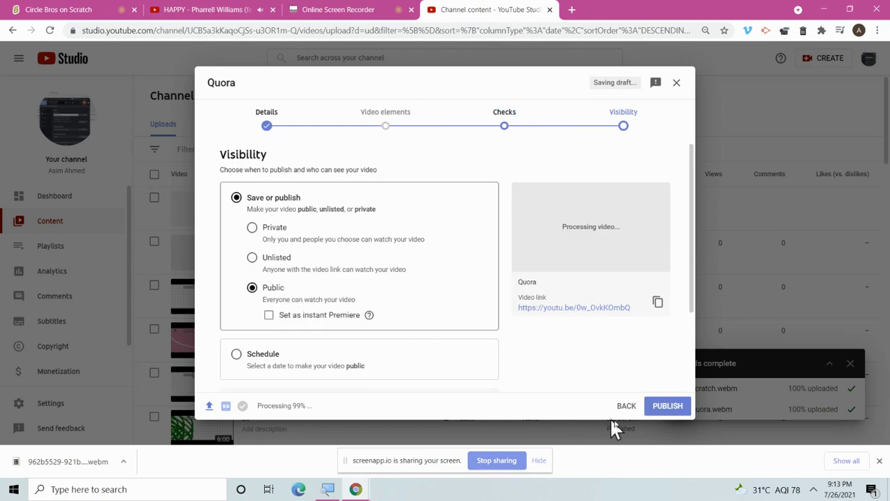
click(676, 409)
click(225, 9)
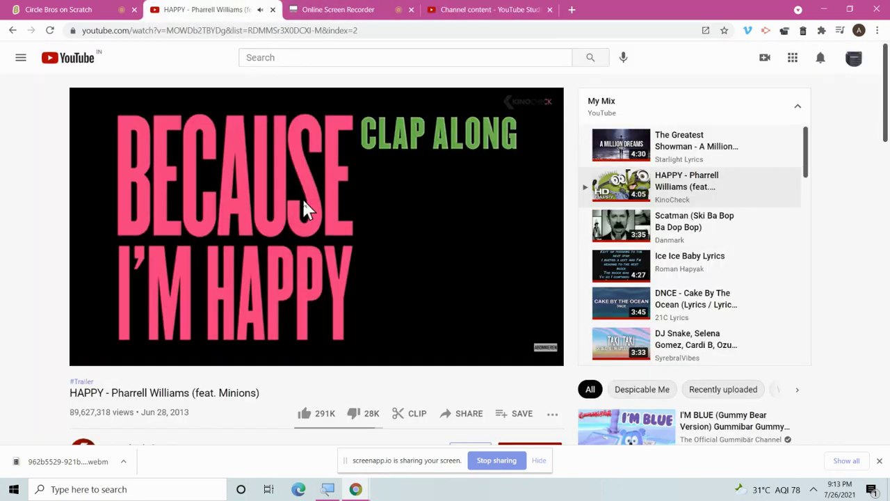
click(362, 9)
click(519, 9)
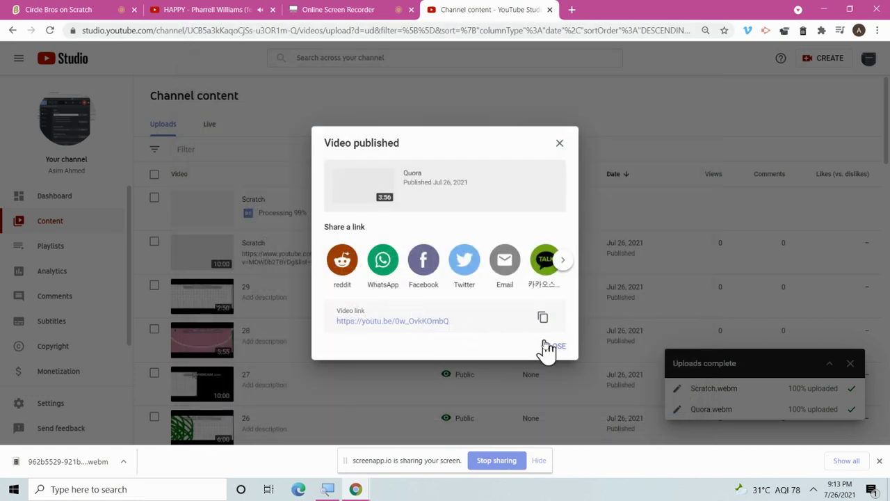
Dismiss the publishing confirmation and start a new video upload, bringing up the file selection
click(553, 345)
click(821, 60)
click(814, 79)
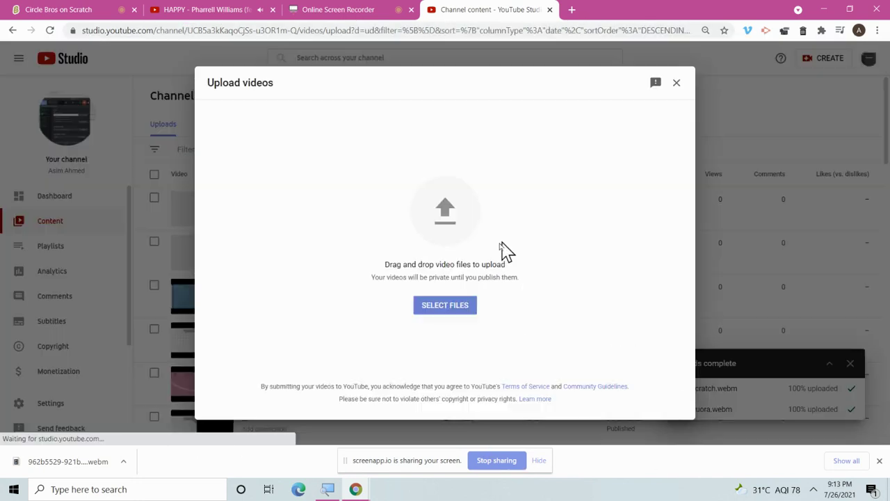
click(442, 309)
Rename the file 4af64be2-65be-4ab8-89c7-dc10ea7c8e81 as More Quora and open it for upload
click(227, 144)
right_click(226, 141)
click(252, 413)
text(More Quora)
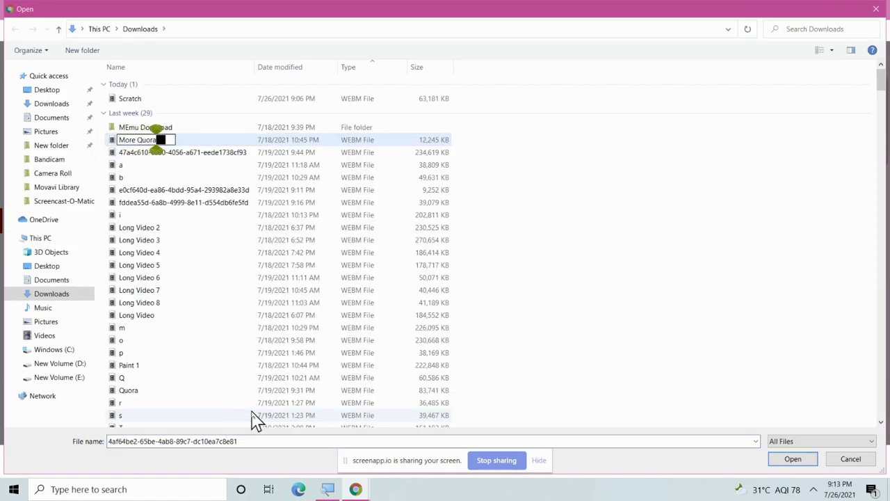
key(Return)
click(401, 142)
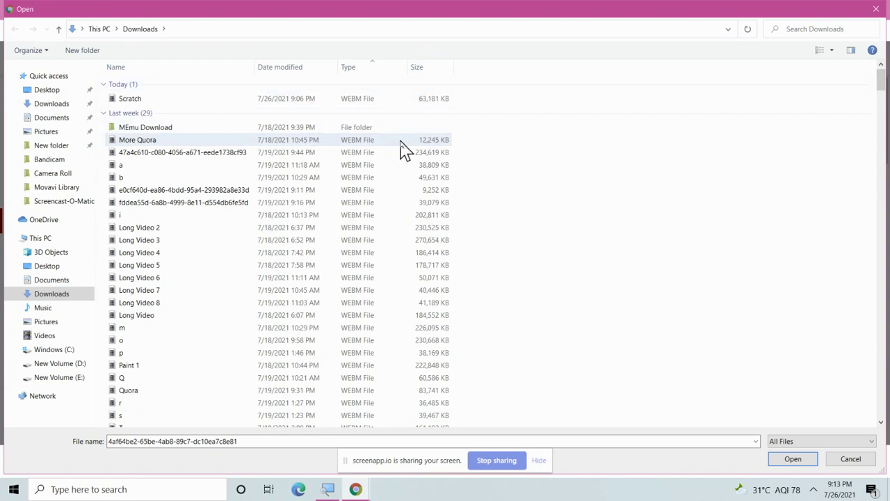
double_click(401, 142)
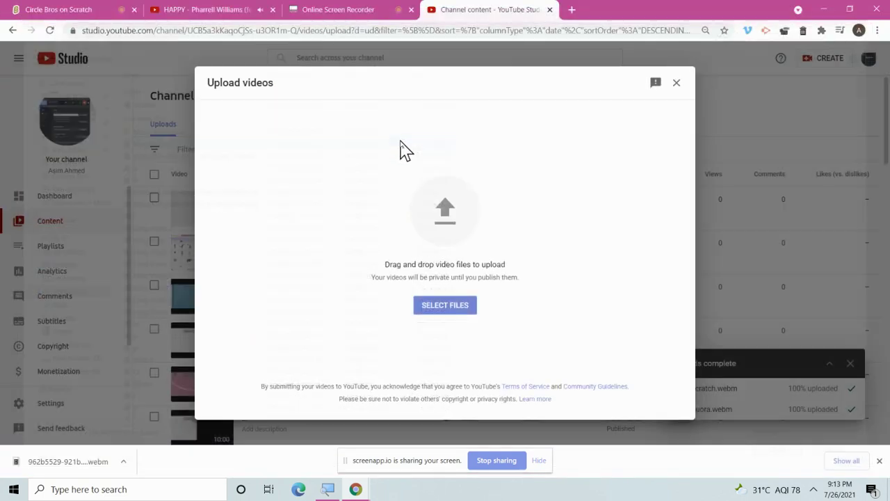
Open wix.com in a new browser tab and log in with the prefilled account credentials
click(572, 9)
text(wix.com)
key(Return)
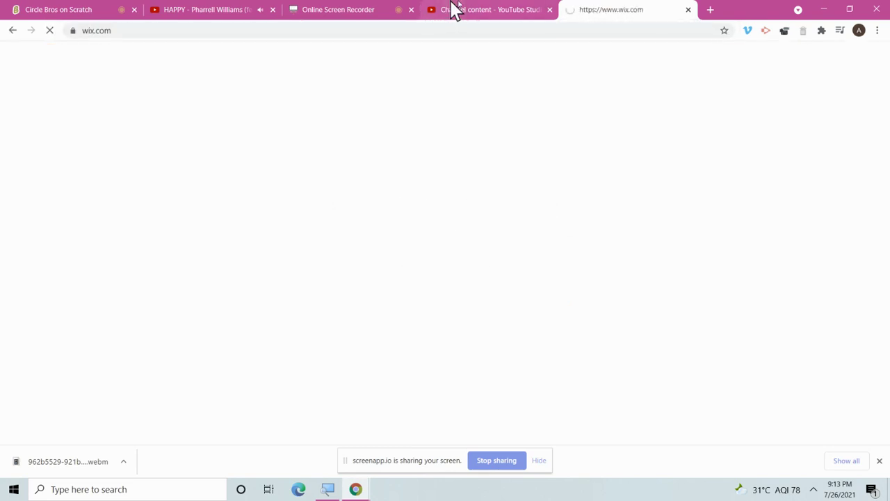
click(487, 9)
click(582, 8)
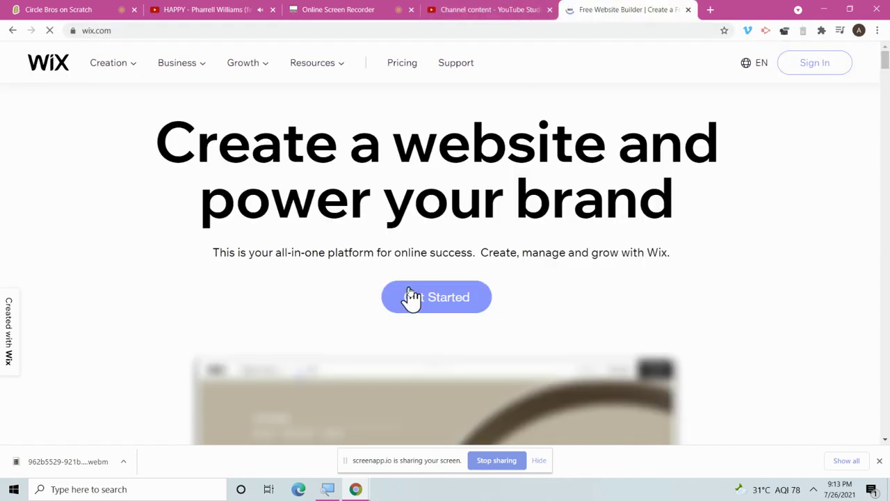
click(780, 66)
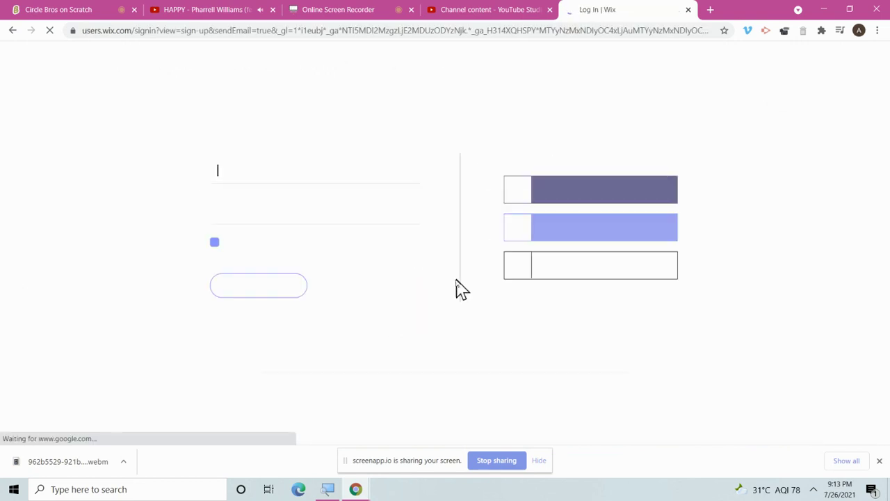
click(287, 295)
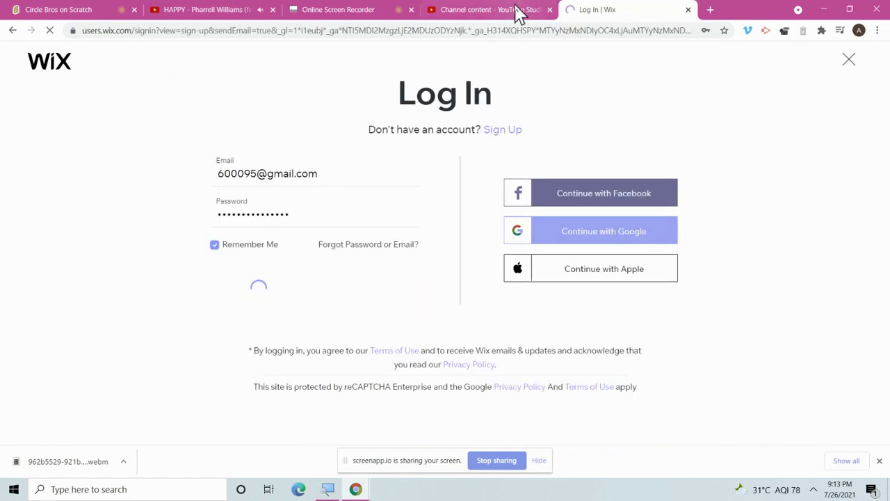
Return to YouTube Studio and enter "4. Do hotter stars live longer or shorter" as the first description line of More Quora
click(519, 11)
click(353, 262)
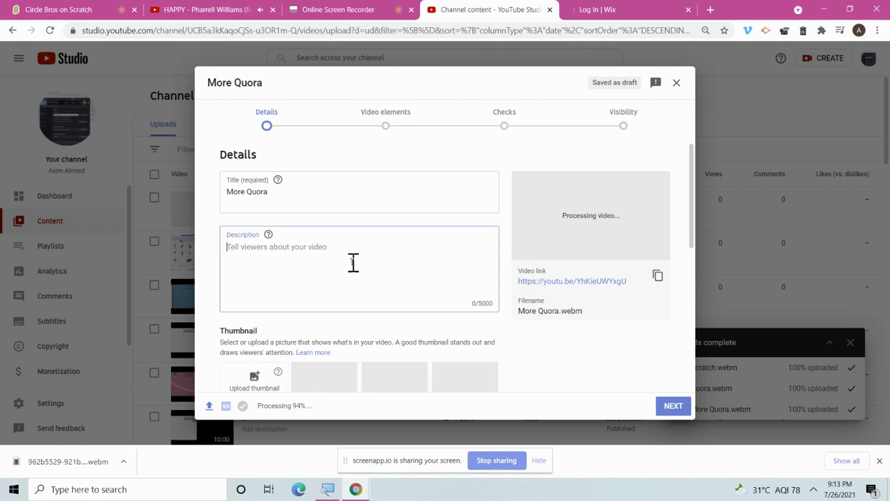
text(4. )
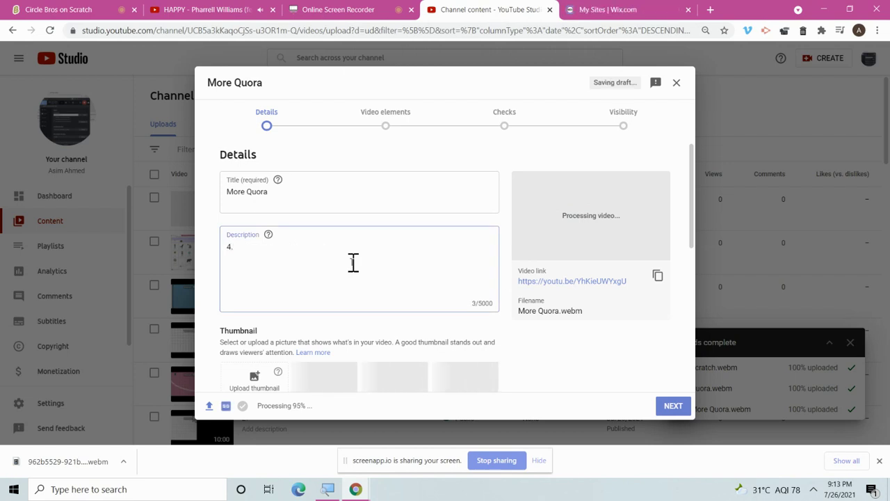
text(Dio)
key(BackSpace)
text(o hotter stars live longer or shorter)
key(Return)
Add "5. What happens if the opposite of one word is all other words?" as the second line of the video description
text(5. What happe)
text(ns if the op)
text(posite of a w)
text(ord)
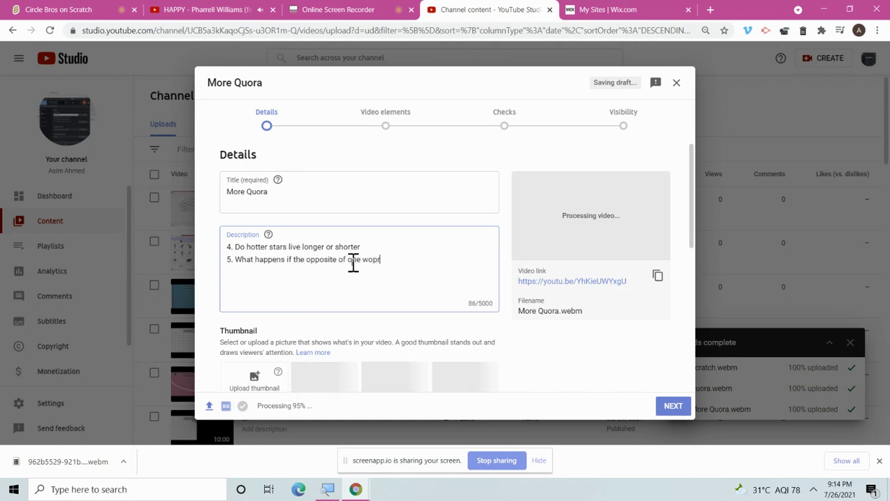
text( is all oth)
text(er words? )
Add "6. Do you know why timid is the opposite of aggressive?" as the next line of the description
text(6. Do yo)
text(u know wh)
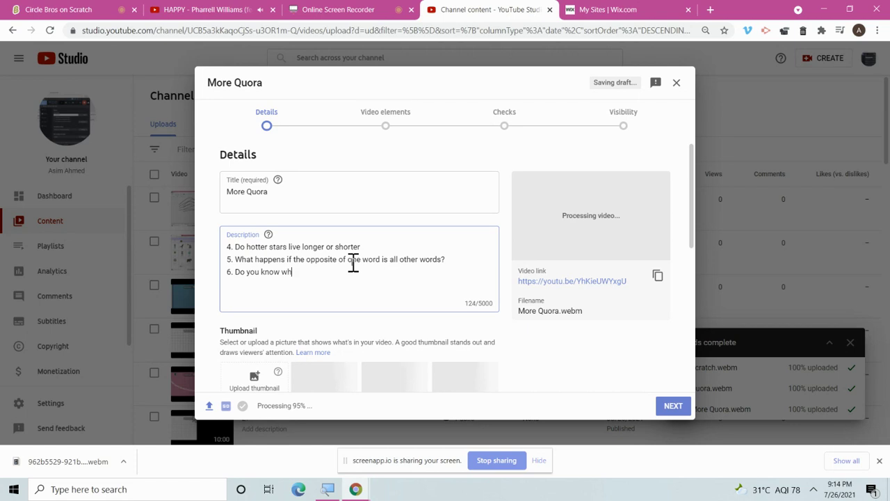
text(y timid is the opposite of ag)
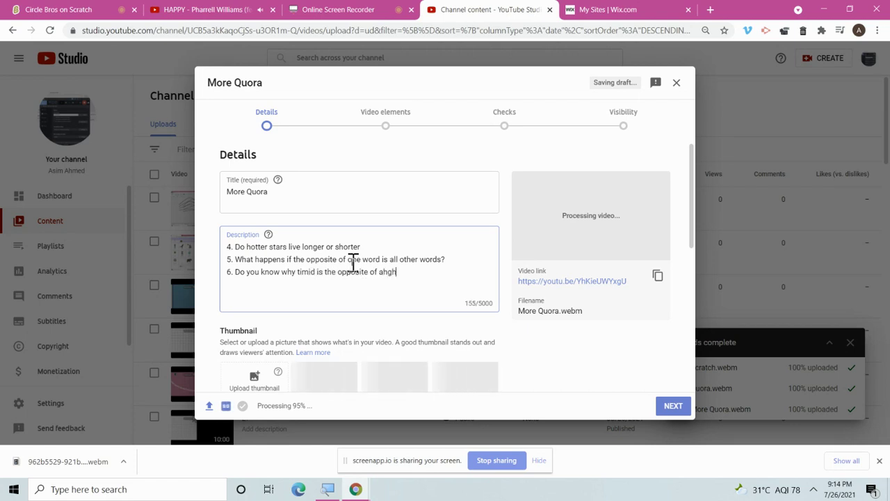
text(gressive?)
key(Return)
Add "7. Why are aggressive and timid opposites but not synonyms?" as the next line of the description
text(7. Why a)
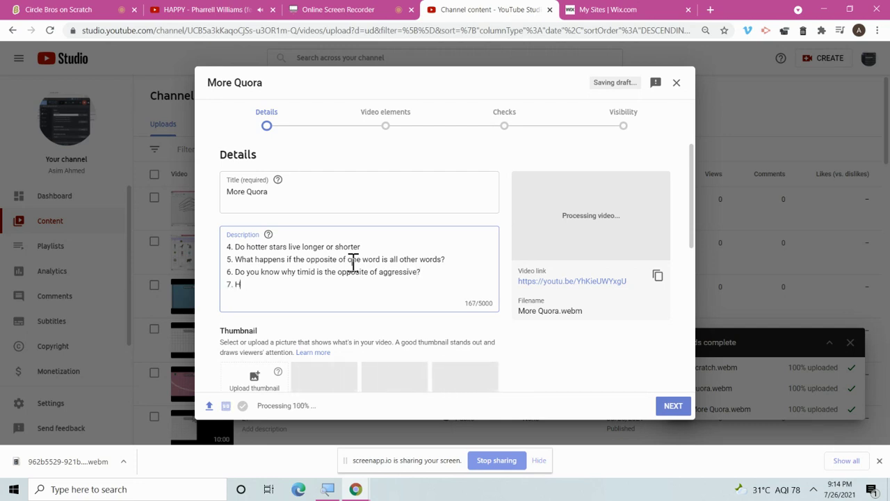
text(re aggres)
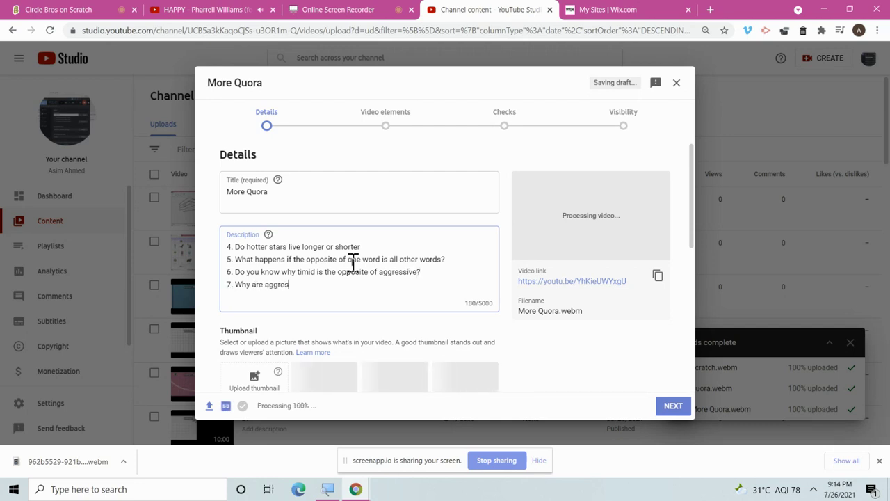
text(sive and timid op)
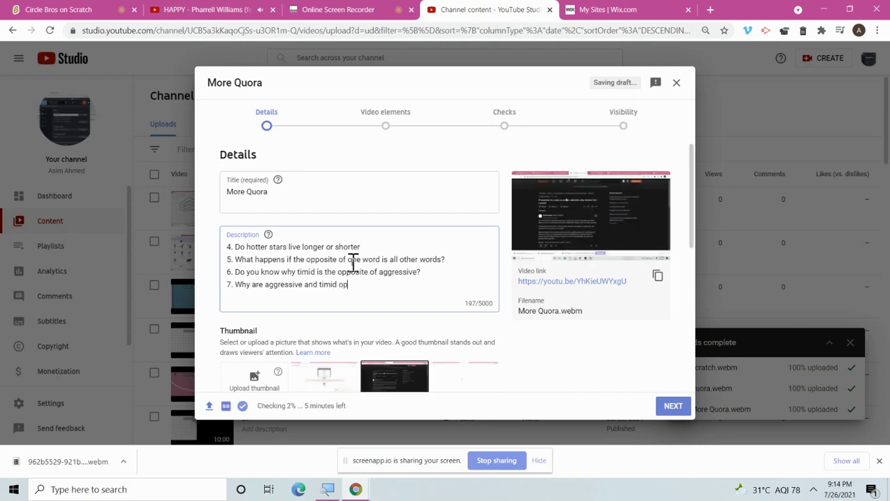
text(posites but not synonyms)
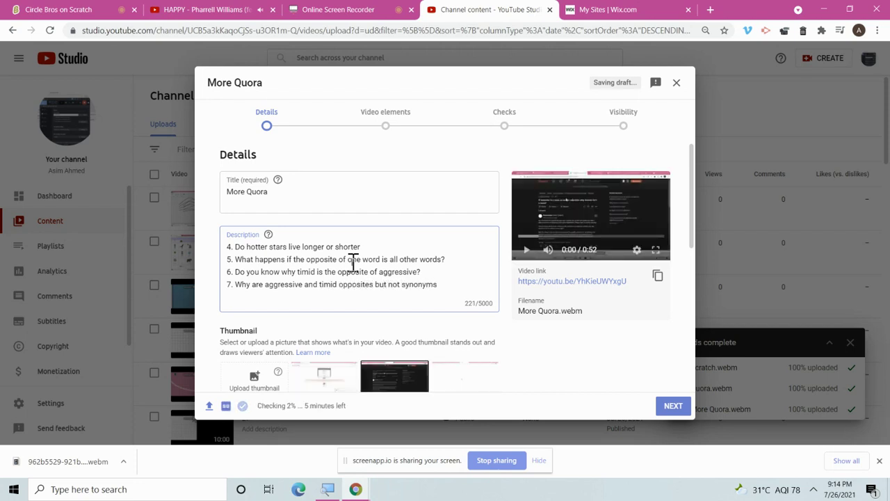
key(Return)
Add the description lines "8. Does copel only mean permit?" and "9. Does aggressive only mean timid/"
text(8. Does copel only m)
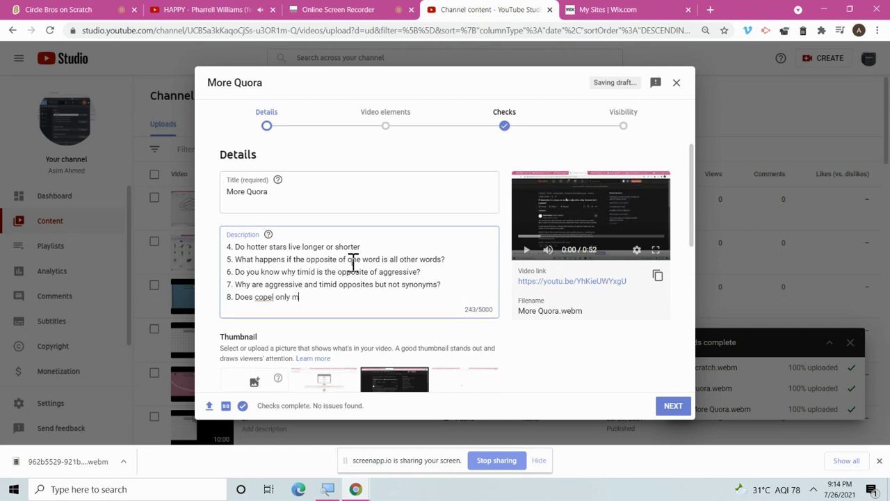
text(?)
key(Return)
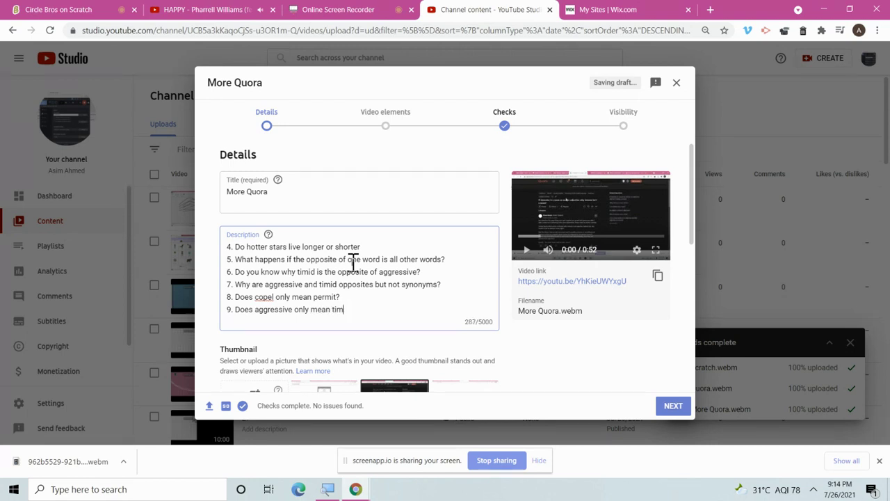
text(/)
key(Return)
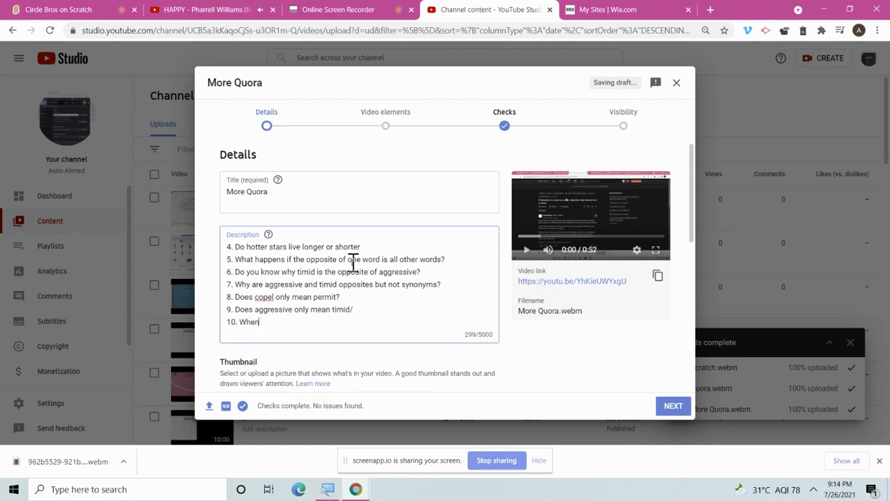
Add "10. When does arrogant mean timid?" to the description and replace the slash ending line 9 with a question mark
text(ant mean timid)
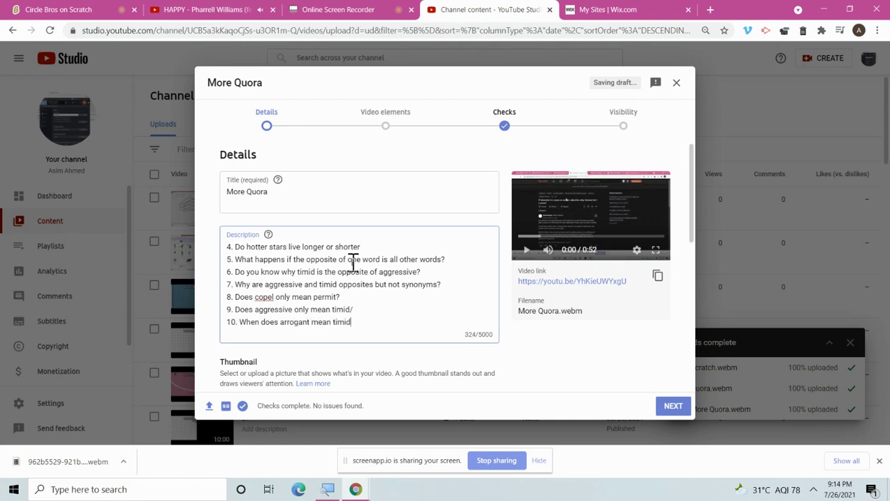
click(356, 310)
key(Return)
Add "11. When does aggressive mean timid?" as the next line of the description
text(11. When do)
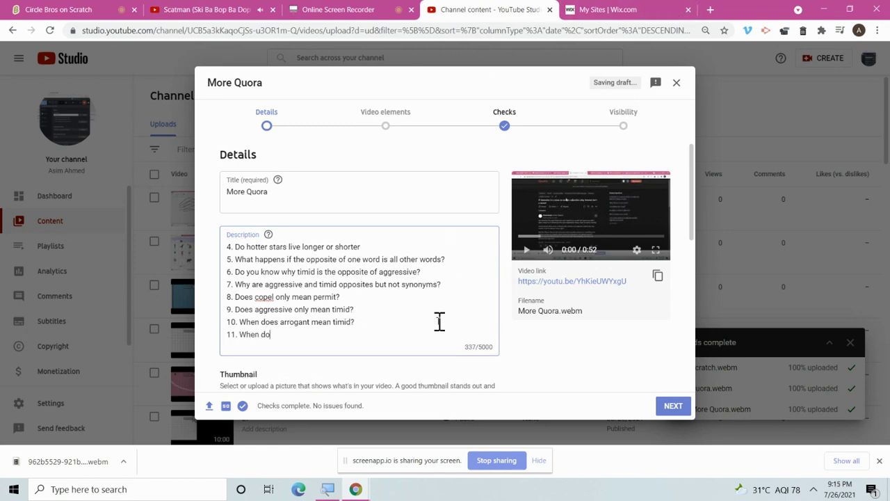
text(es aggresssve mean ti)
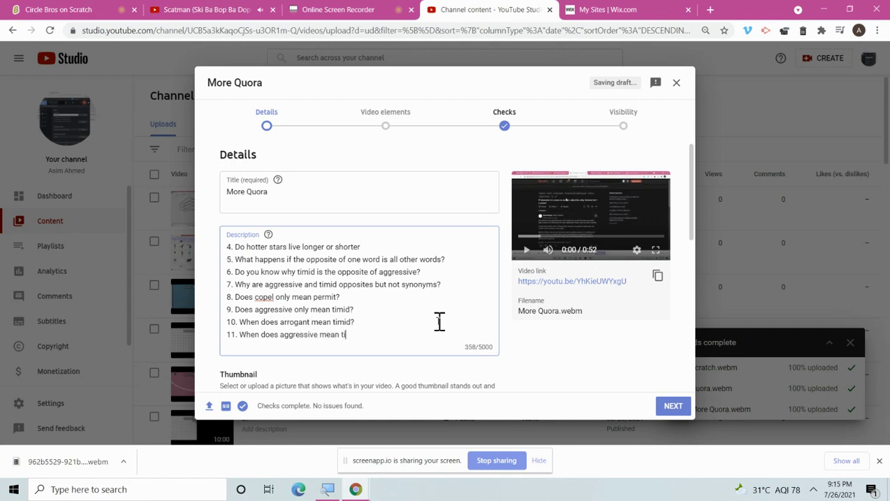
text(mid?)
key(Return)
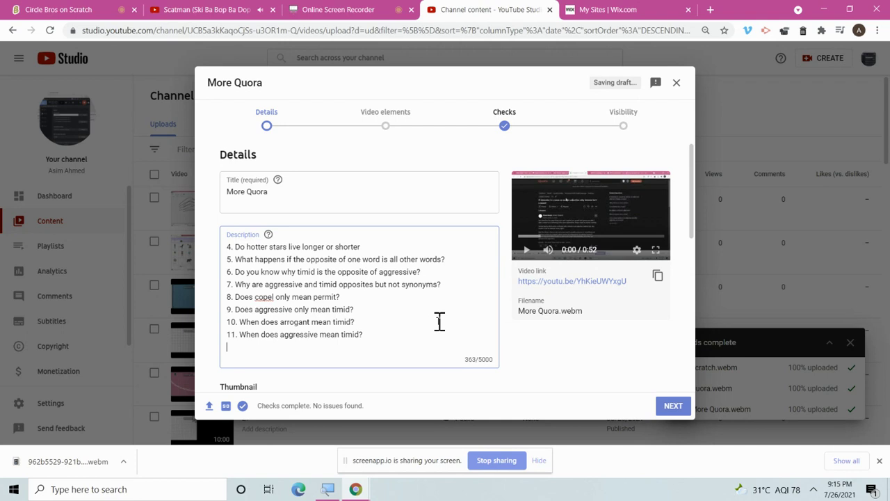
Add "12. Does the Word Hippo list intensely as the opposite of mildly?" as the next line of the description
click(398, 10)
click(453, 10)
text(12.)
text(Why)
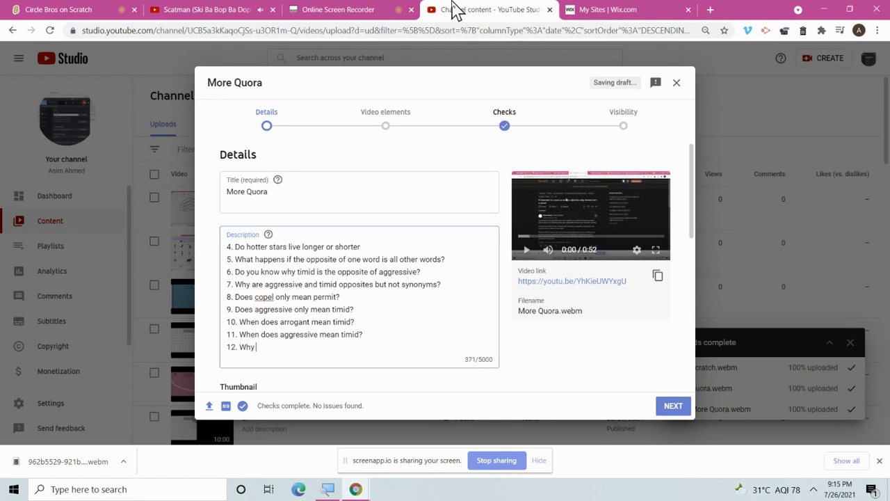
key(BackSpace)
key(BackSpace)
key(BackSpace)
text(Does the Word Hippo list intensely as the oppo)
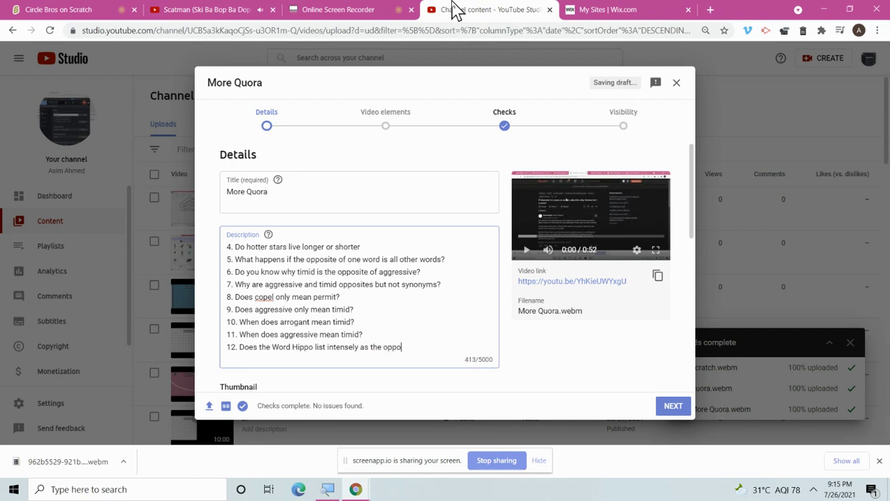
text(site of mildly?)
key(Return)
Add "13. Does the Word Hippo list slippery as the opposite of easy?" as the next line of the description
text(13/)
text( Does the W)
text(ord Hippo list slio)
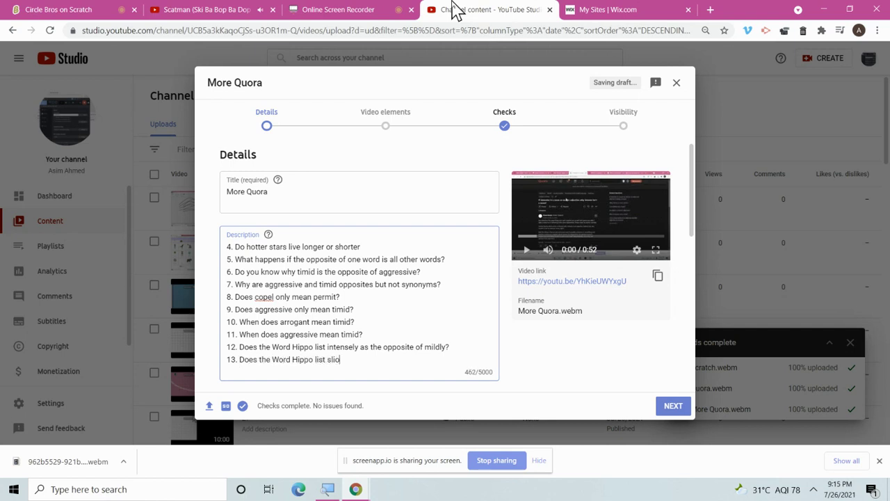
key(BackSpace)
text(pperyyas the opposite of m)
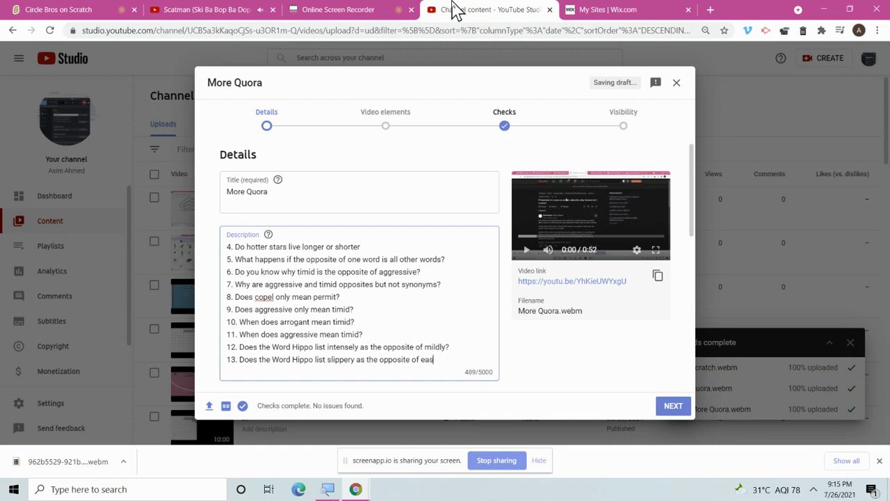
text(?)
key(Return)
Add "14. Does the Word Hippo list weakly as a synonym of easily?" as the next line of the description
text(14. Dpes the W)
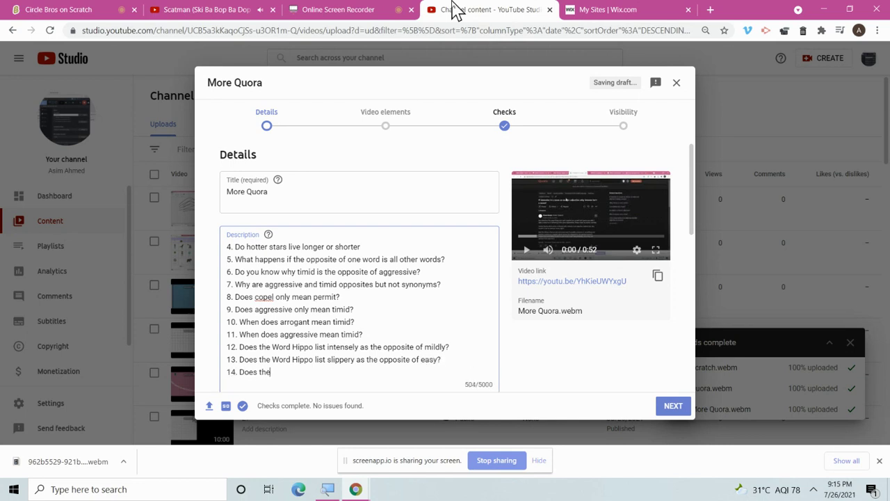
text(ord Hippo list weakl)
key(BackSpace)
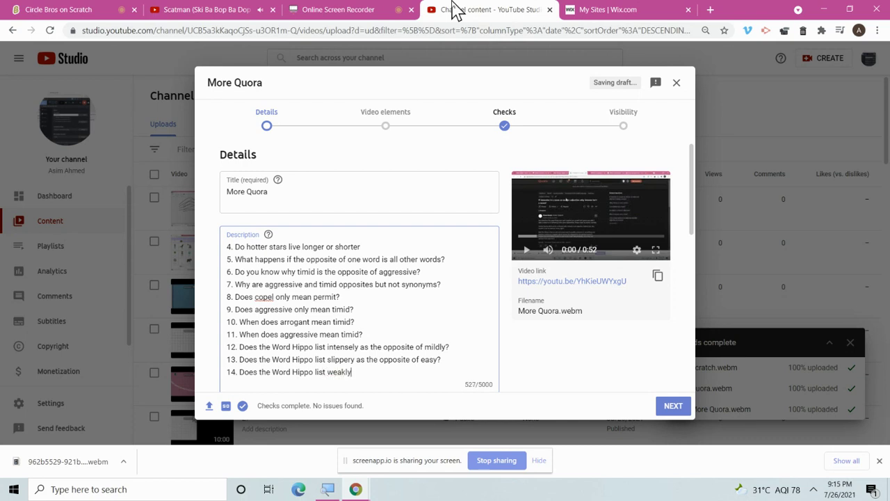
text(y as a synonym of easily?)
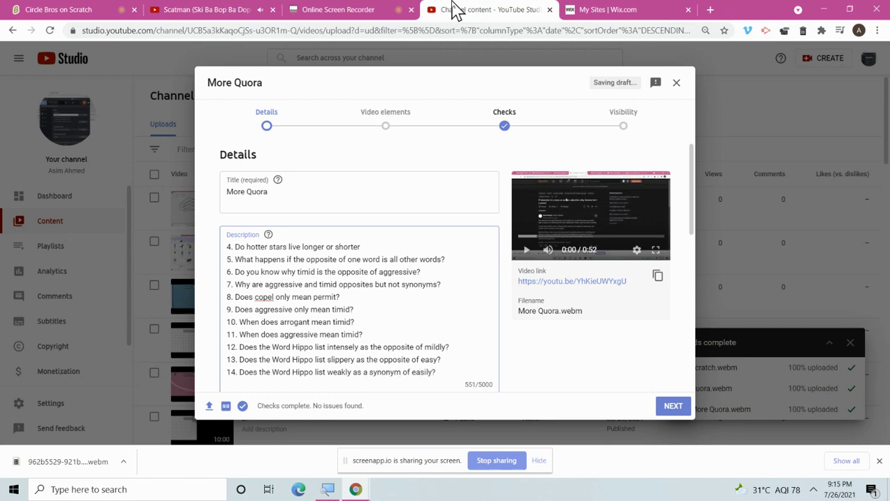
Add the description lines "15. Is your question deleted, hidden or merged?" and "16. Is your question hidden or merged?"
click(661, 408)
text(15. Is your question deleted, hidden or merged?)
key(Return)
text(17.)
key(BackSpace)
key(BackSpace)
text(6. Is your question hidden or mergedz/)
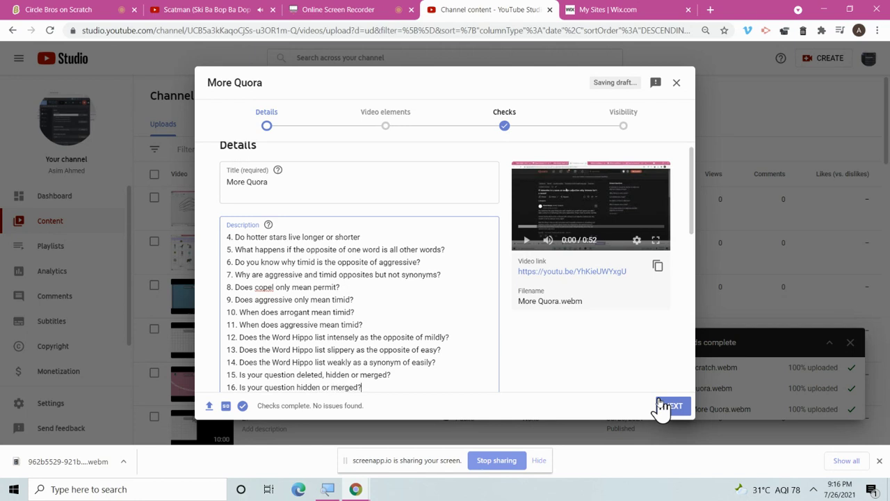
key(Return)
Add "17. Why cant I find a question in notifications asked one year back?" as the last line of the description
text(17. Why cant I find a question in notifications asked one year back?)
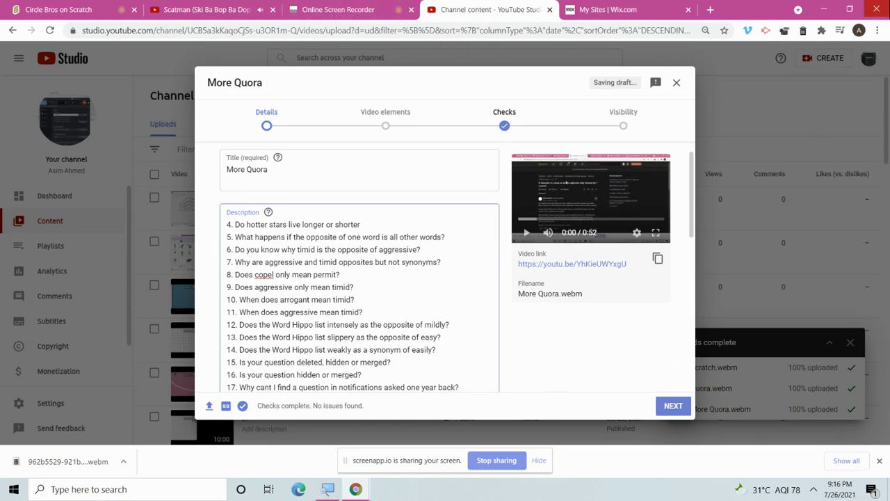
scroll(290, 351, down, 10)
scroll(290, 352, up, 10)
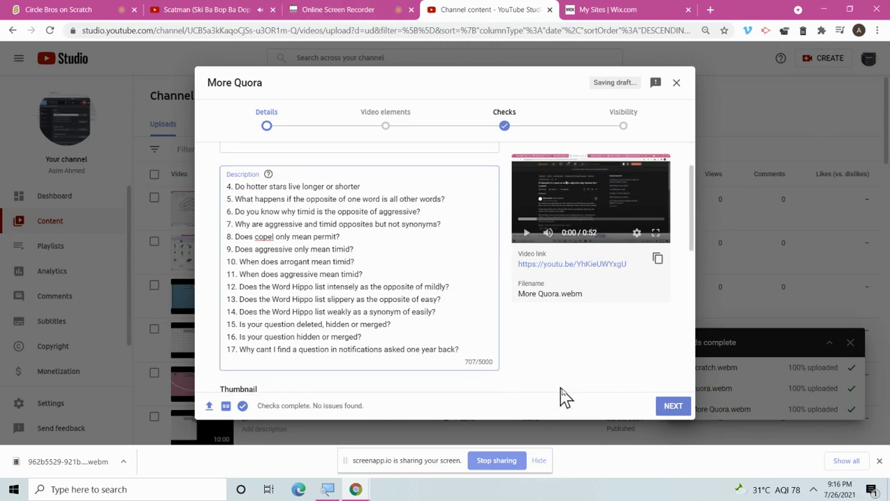
Mark the More Quora video as not made for kids and advance through the upload stages to Visibility
click(668, 407)
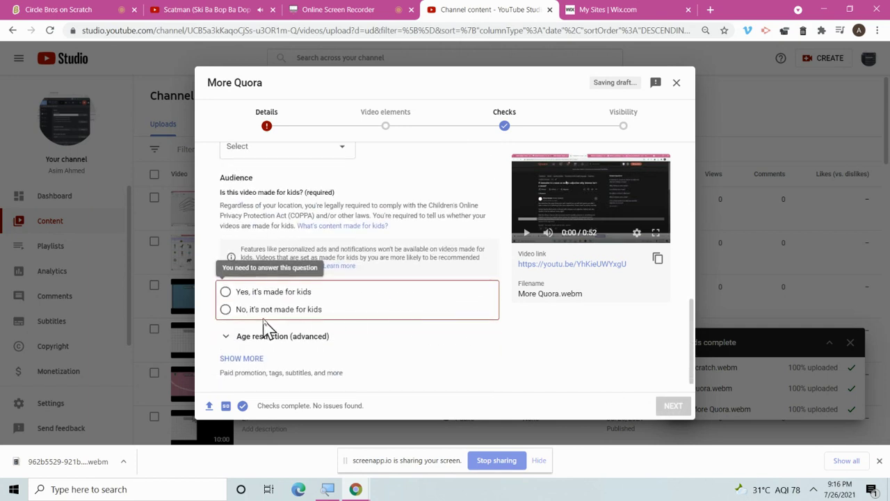
click(244, 309)
click(670, 406)
click(669, 406)
click(669, 406)
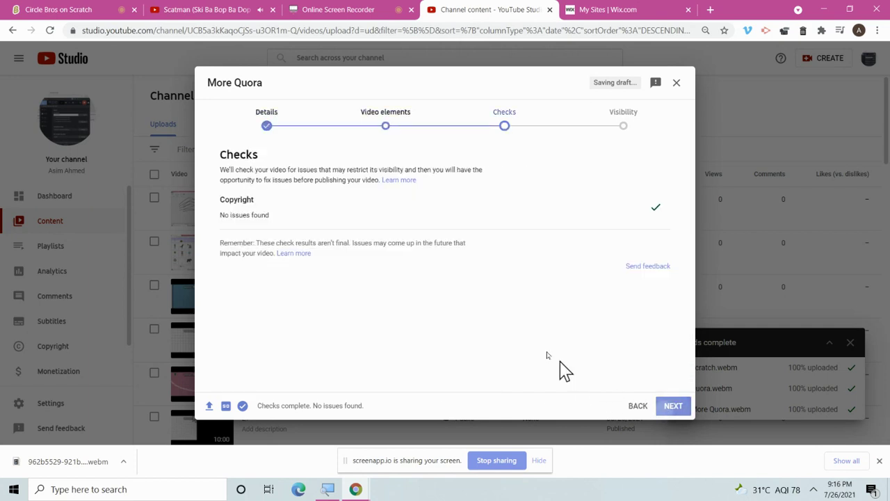
Set the visibility of the More Quora video to Public
click(266, 299)
click(383, 9)
click(487, 10)
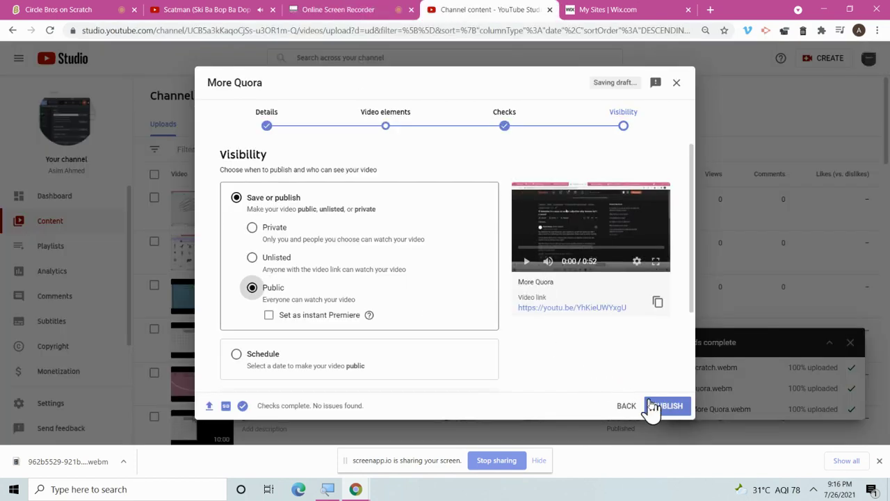